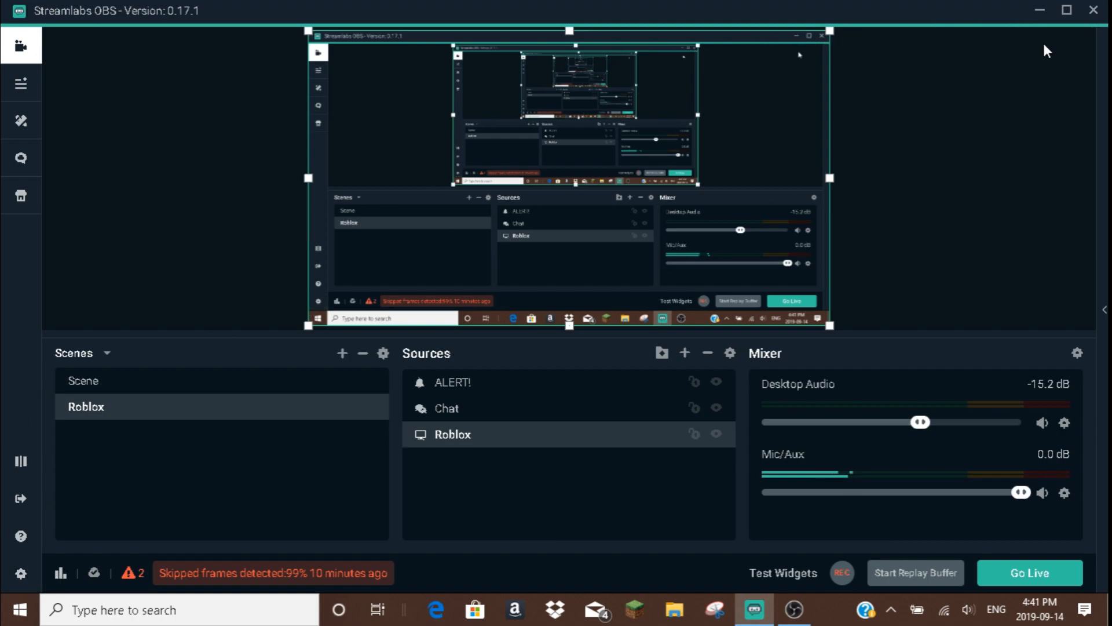
Set both the base (canvas) resolution and the output (scaled) resolution to 1280x720 in the video settings.
left_click(19, 576)
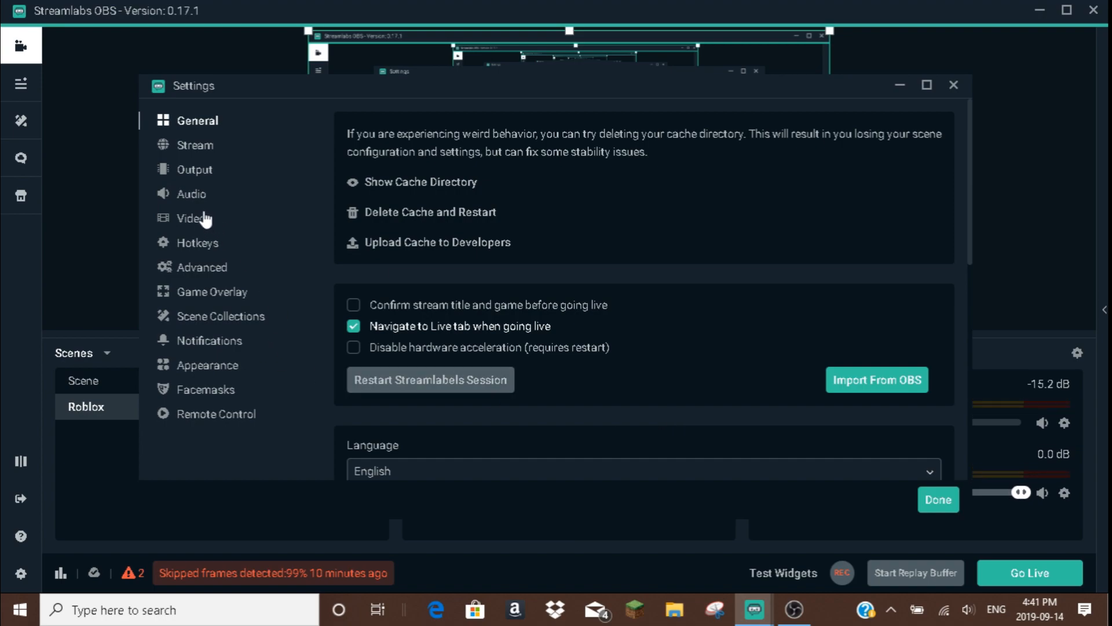
left_click(200, 225)
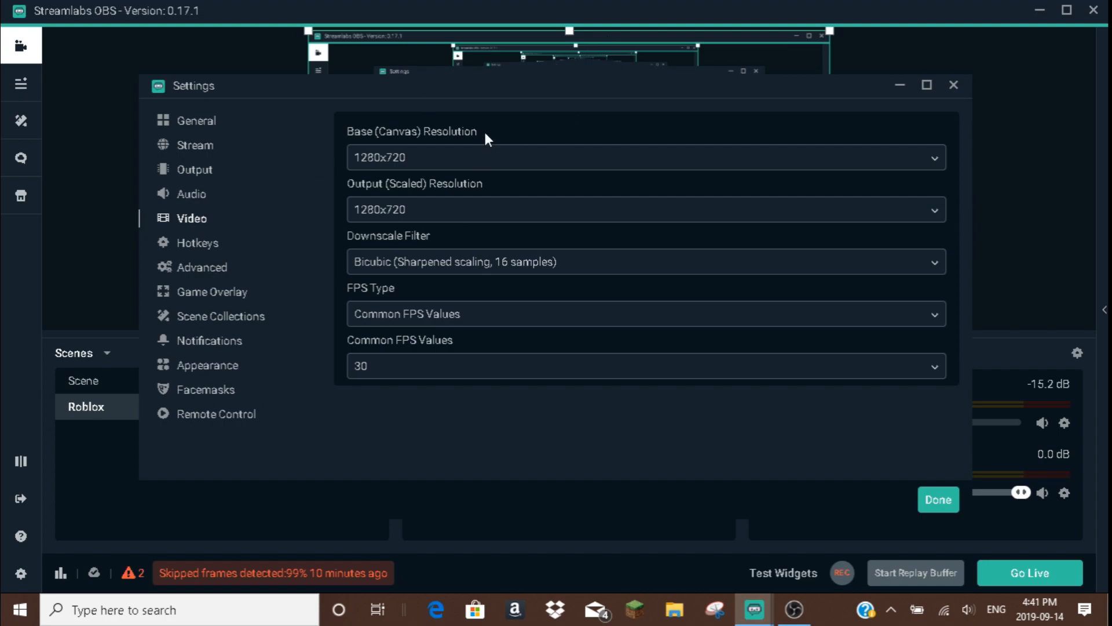
left_click(500, 161)
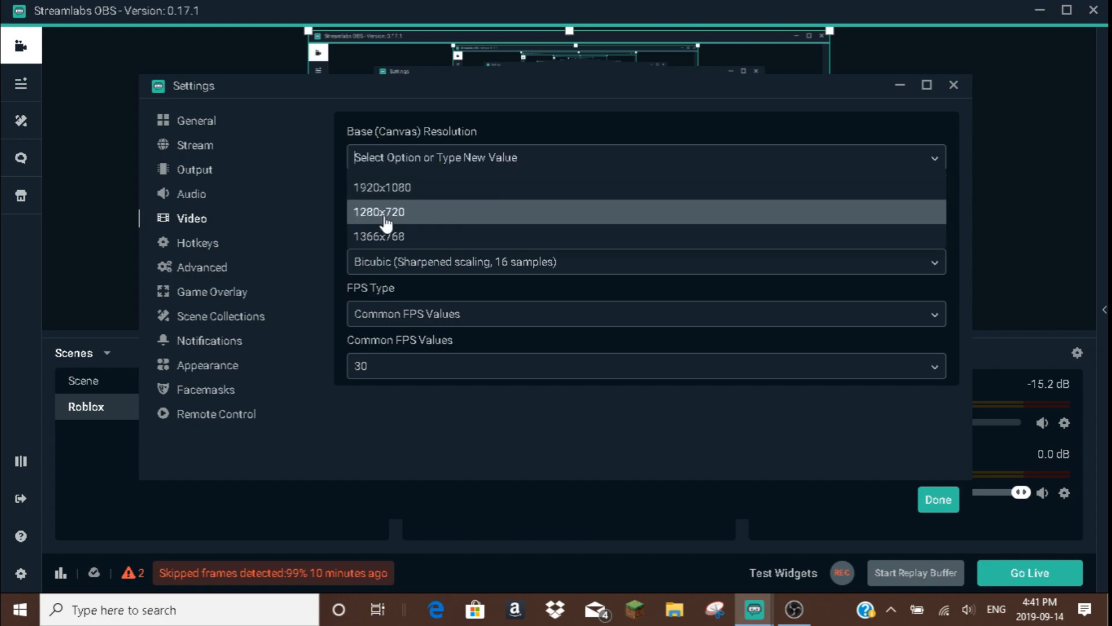
left_click(426, 217)
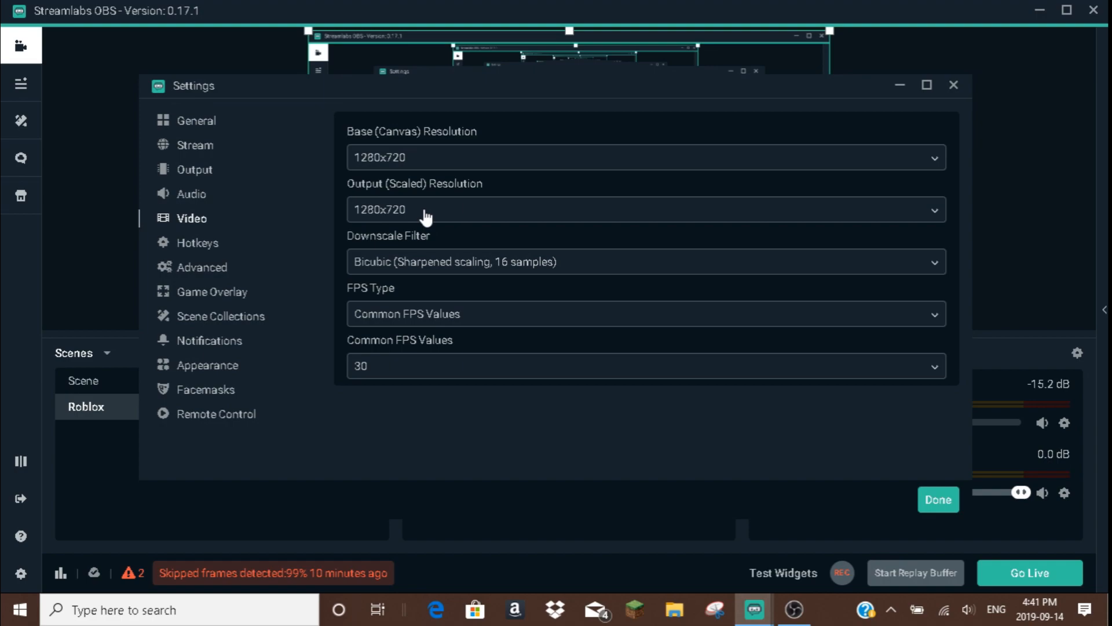
left_click(426, 217)
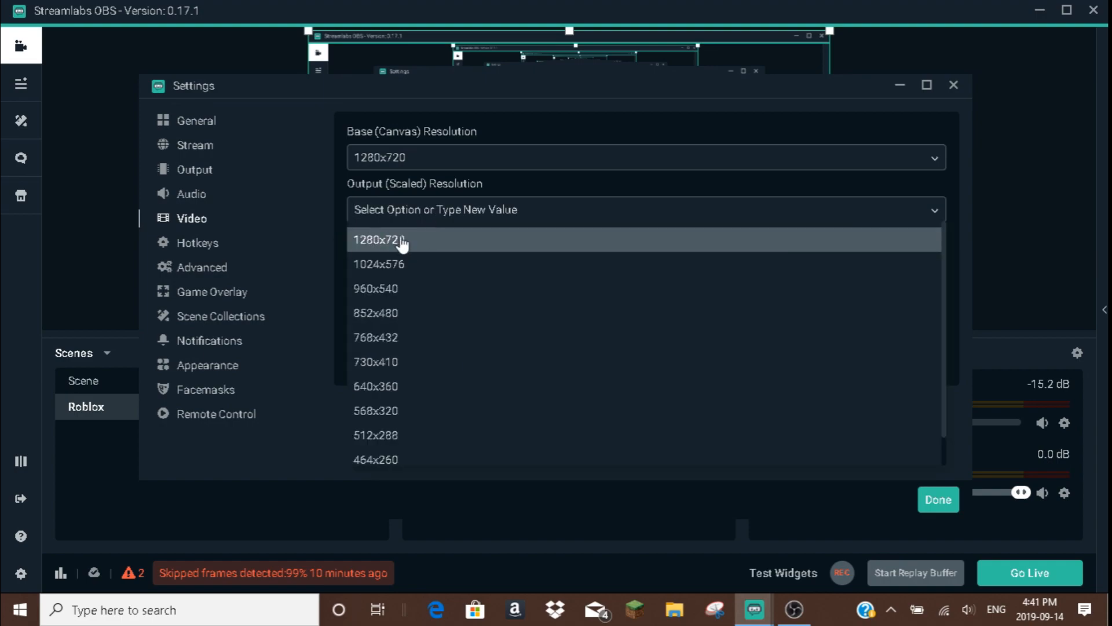
left_click(400, 240)
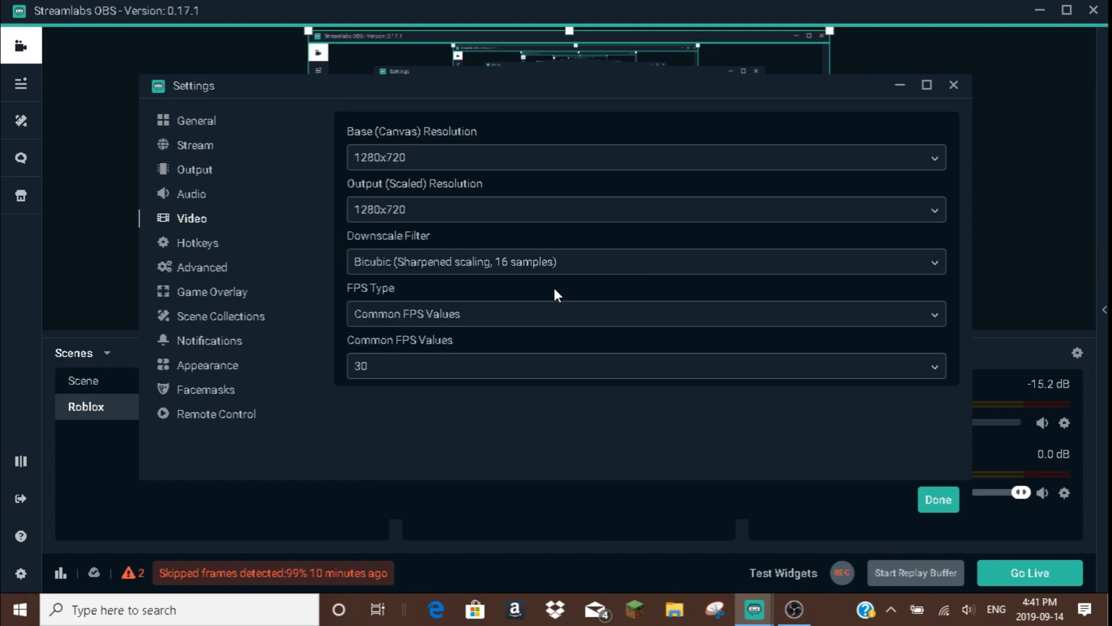
Set the downscale filter to Bilinear (Fastest, but blurry if scaling) and the FPS type to Common FPS Values.
left_click(508, 272)
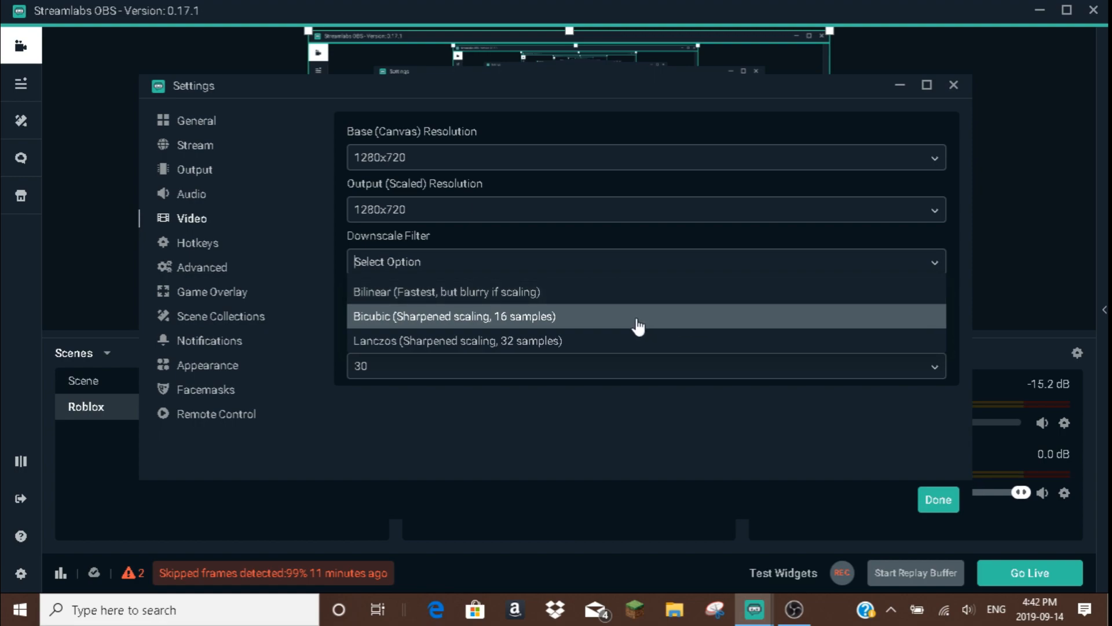
left_click(451, 294)
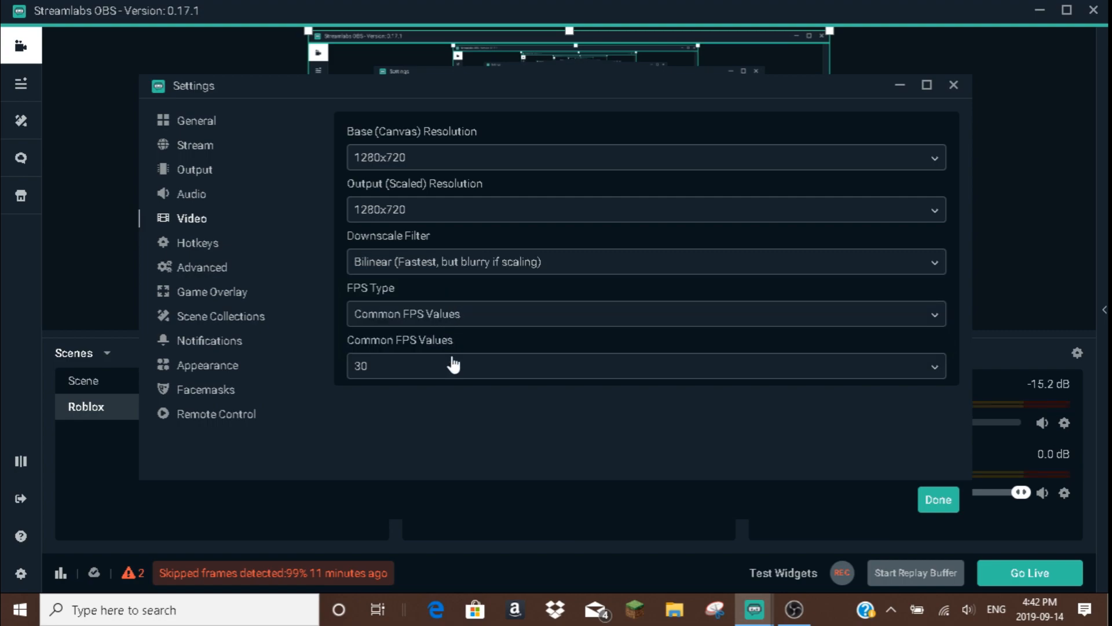
left_click(479, 320)
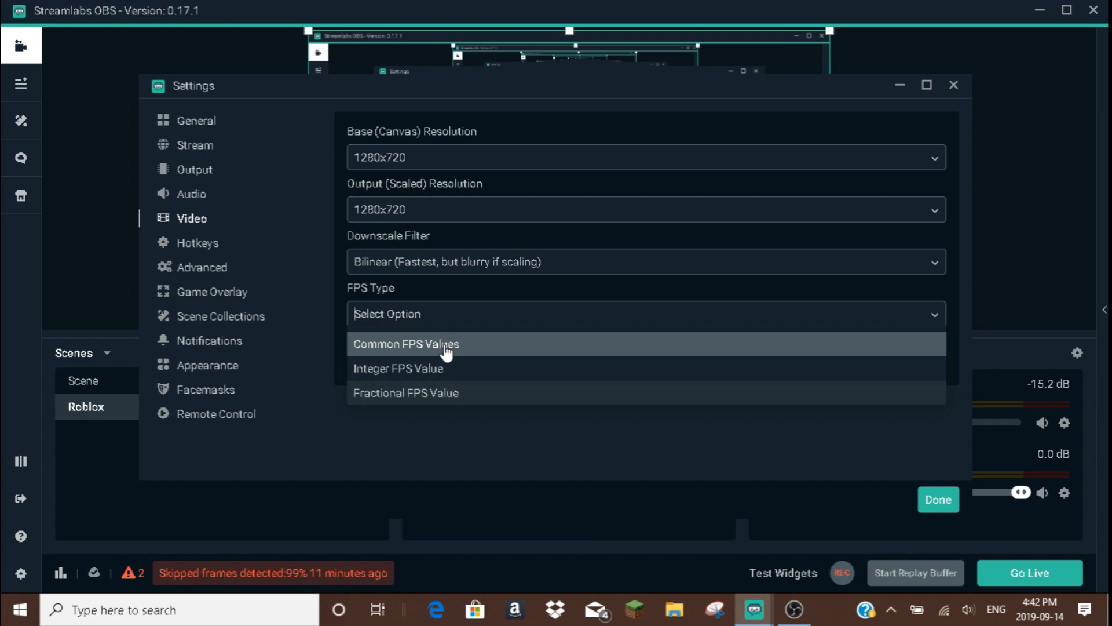
left_click(446, 350)
Look through the available common FPS values, keeping 30 as the frame rate.
left_click(432, 365)
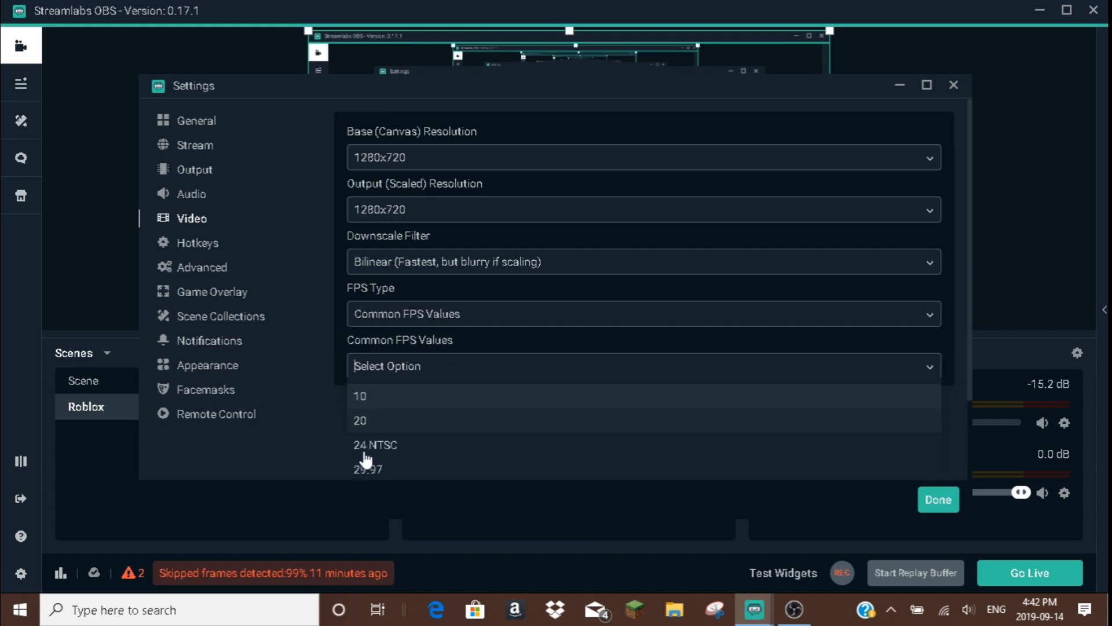
scroll(365, 459, "down", 2)
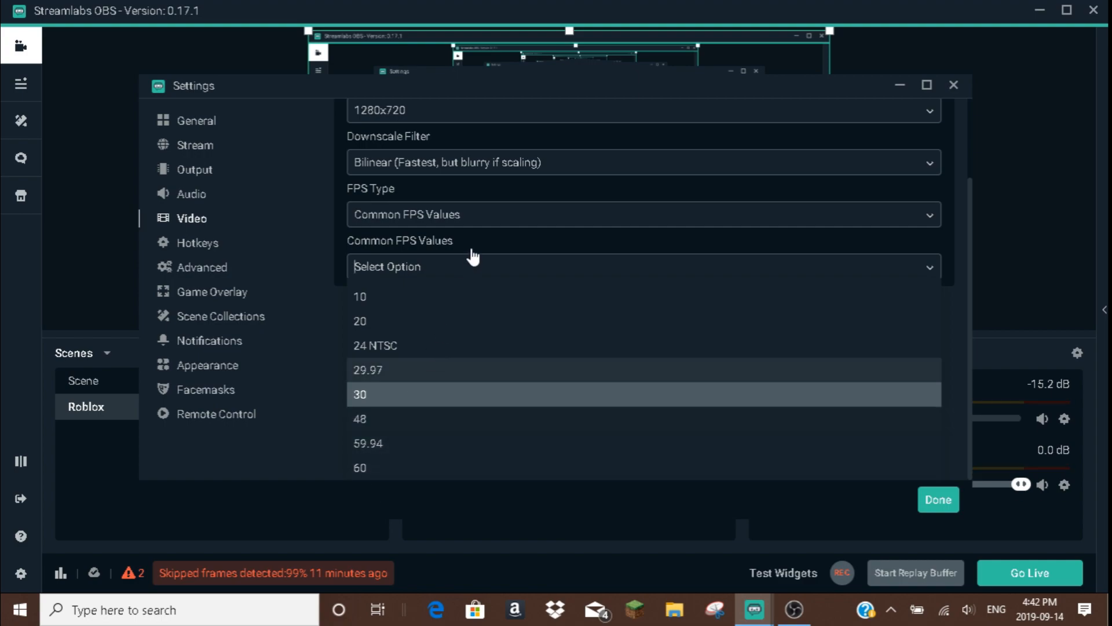
left_click(237, 212)
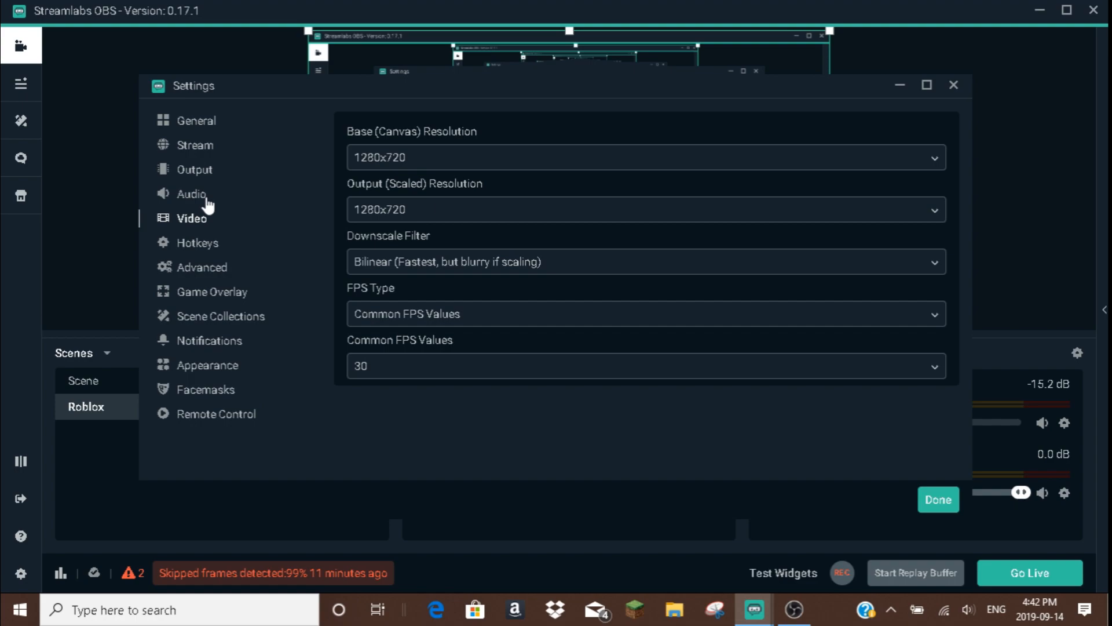
Set Mic/Auxiliary Device 1 to Default in the audio settings.
scroll(461, 354, "down", 1)
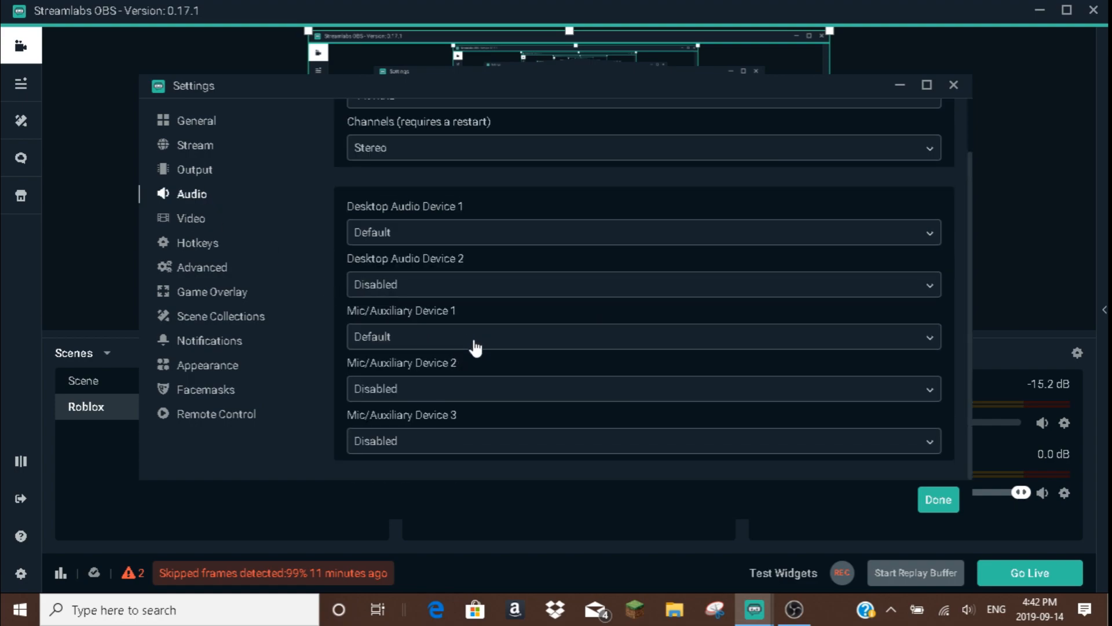
left_click(469, 342)
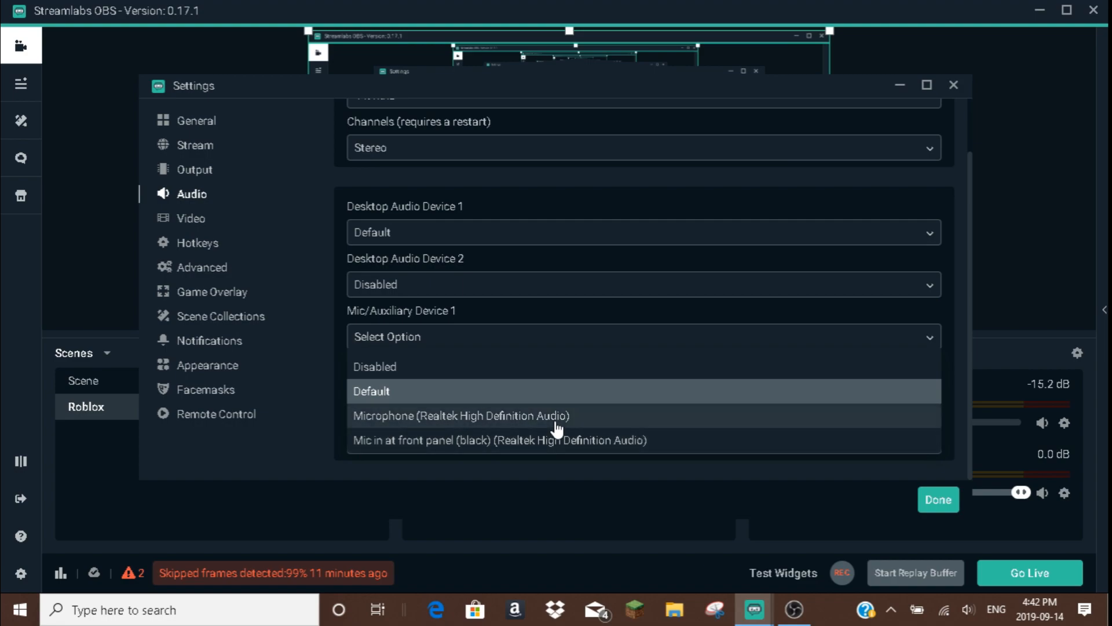
left_click(619, 400)
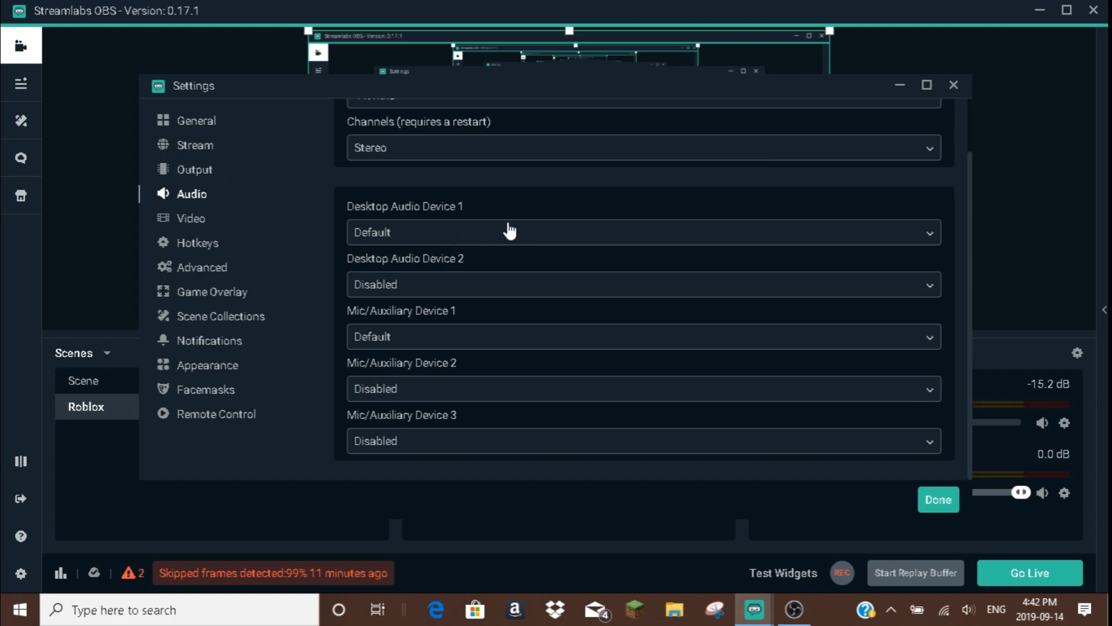
Set the output mode to Advanced and the recording format to mp4 in the output settings.
left_click(219, 174)
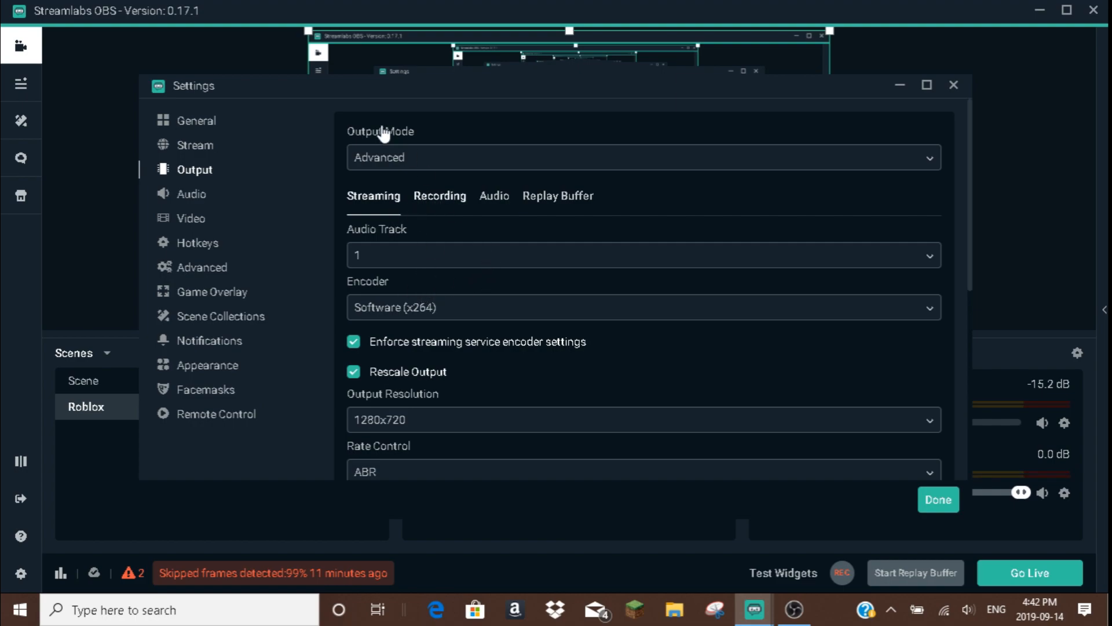
left_click(388, 163)
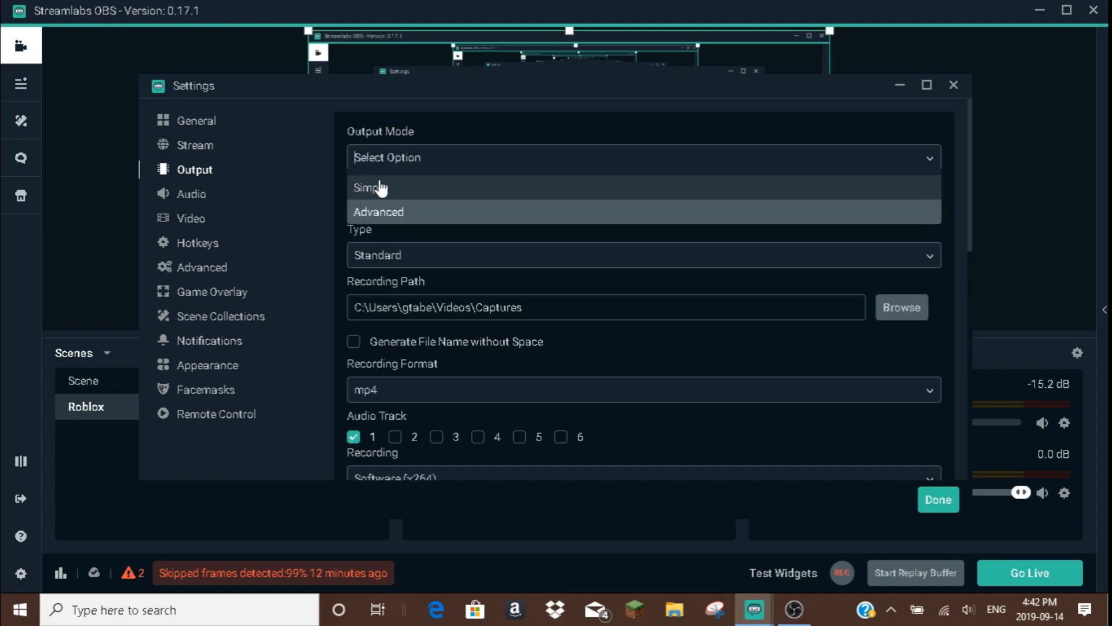
left_click(393, 212)
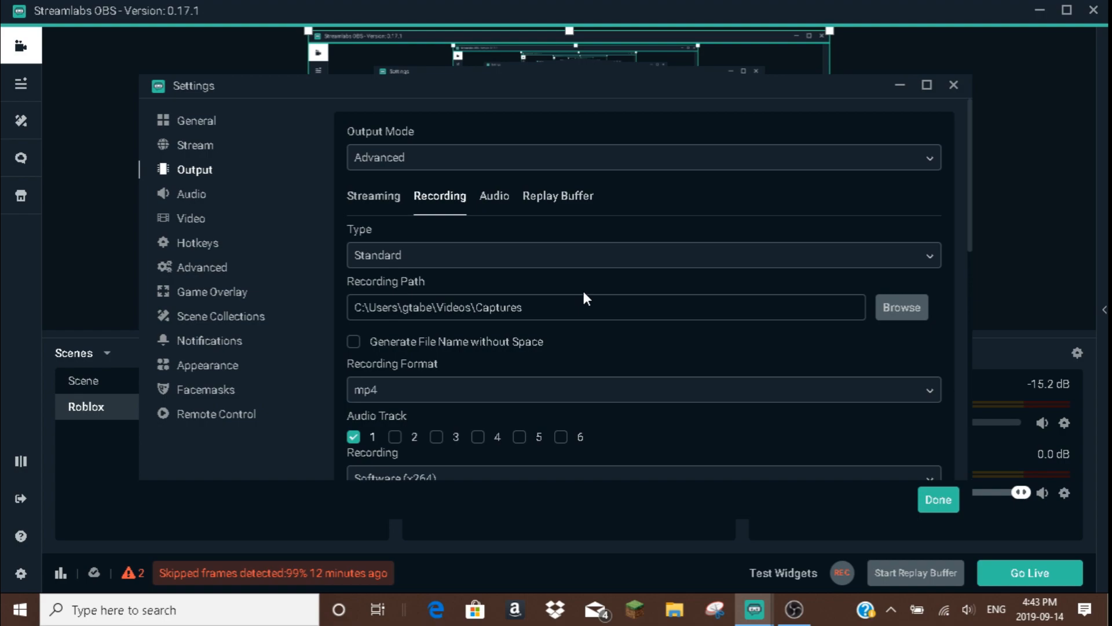
scroll(504, 409, "down", 1)
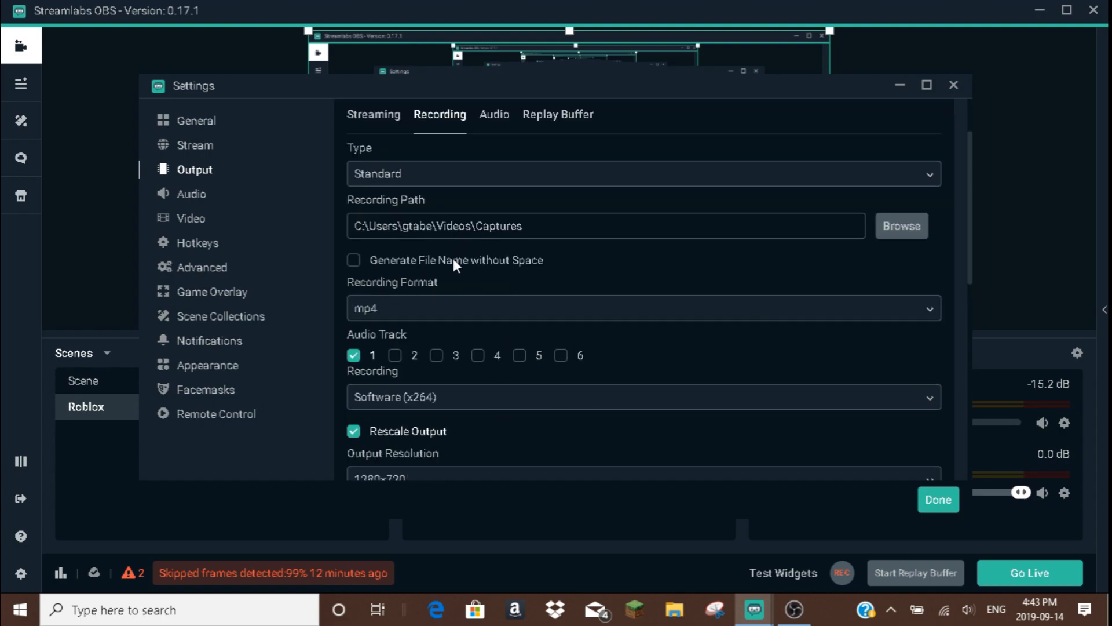
left_click(423, 318)
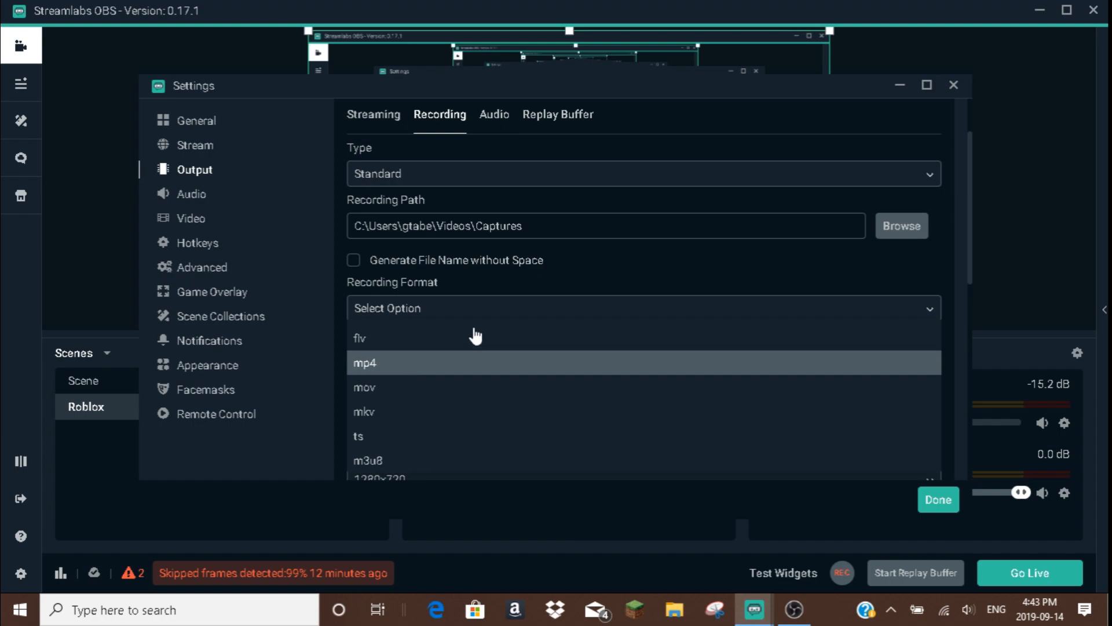
left_click(405, 362)
Choose Software (x264) as the recording encoder and 1280x720 as the rescaled recording output resolution.
scroll(643, 290, "down", 1)
scroll(359, 152, "down", 1)
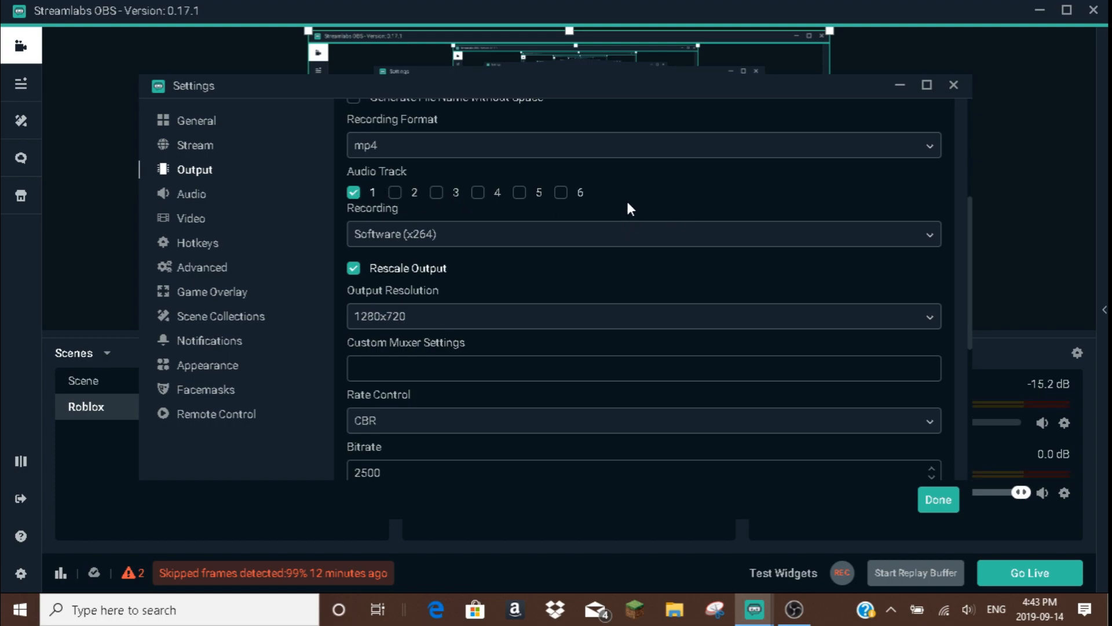
left_click(571, 244)
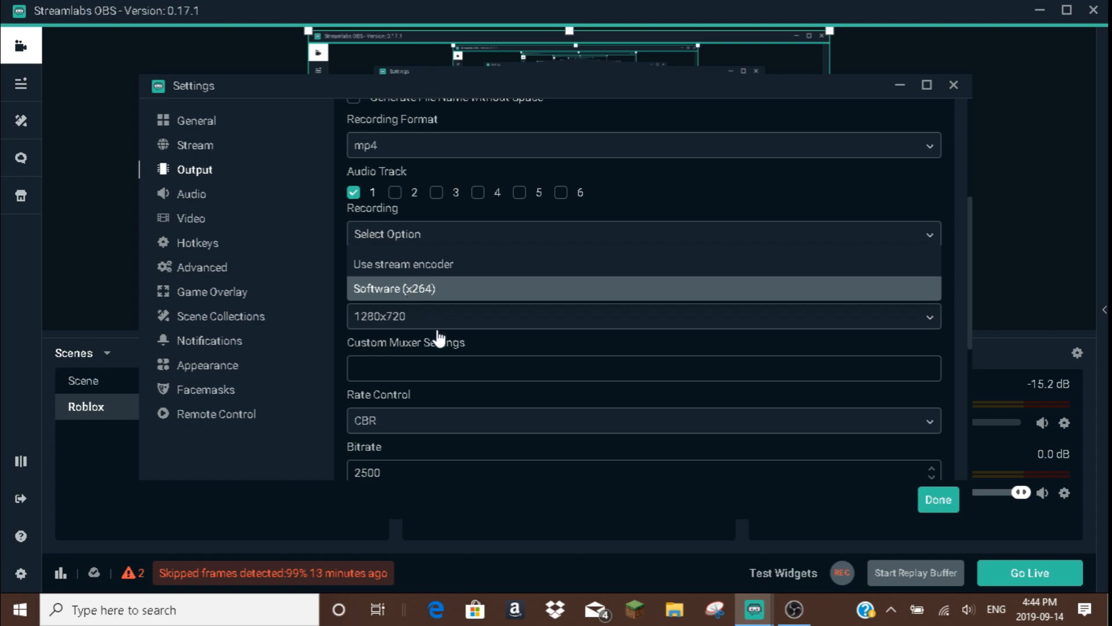
key("Return")
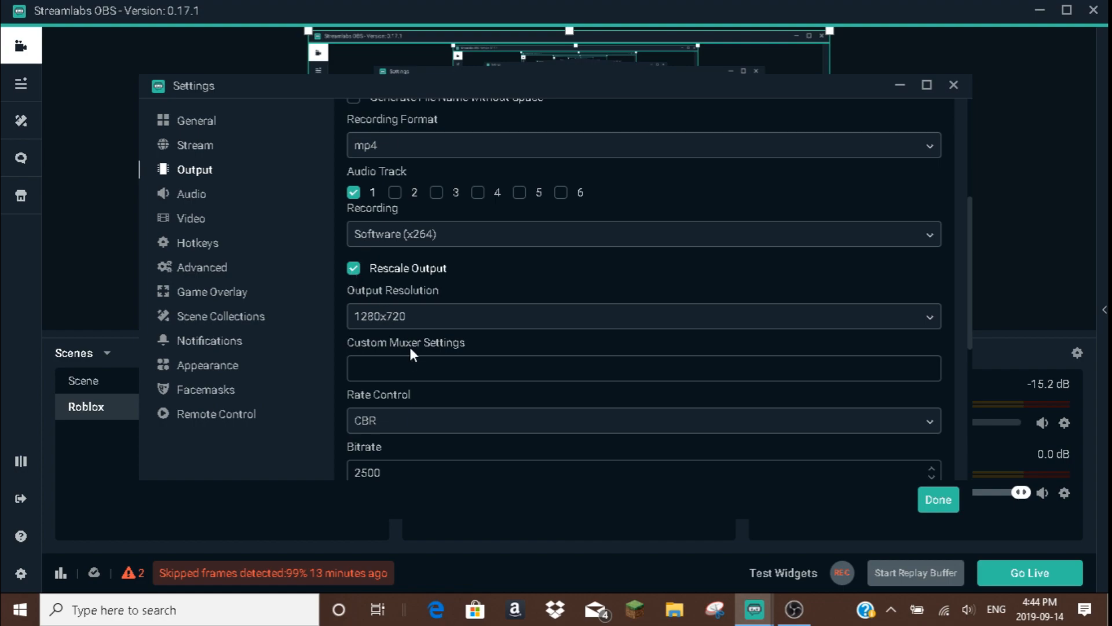
left_click(423, 318)
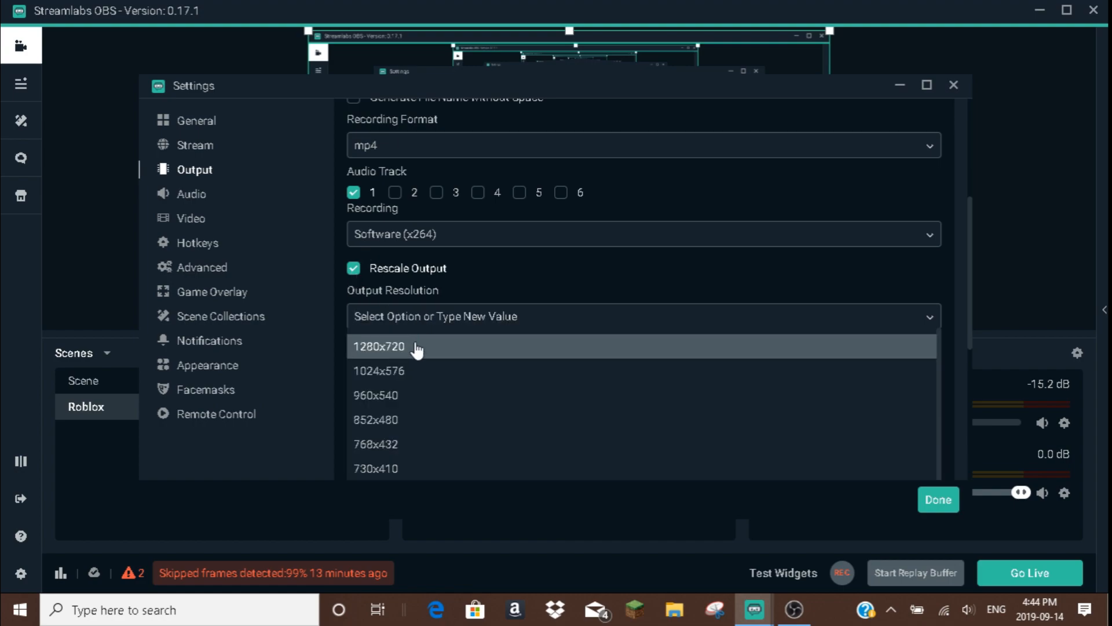
left_click(415, 347)
Set the recording rate control to CBR.
scroll(445, 339, "down", 3)
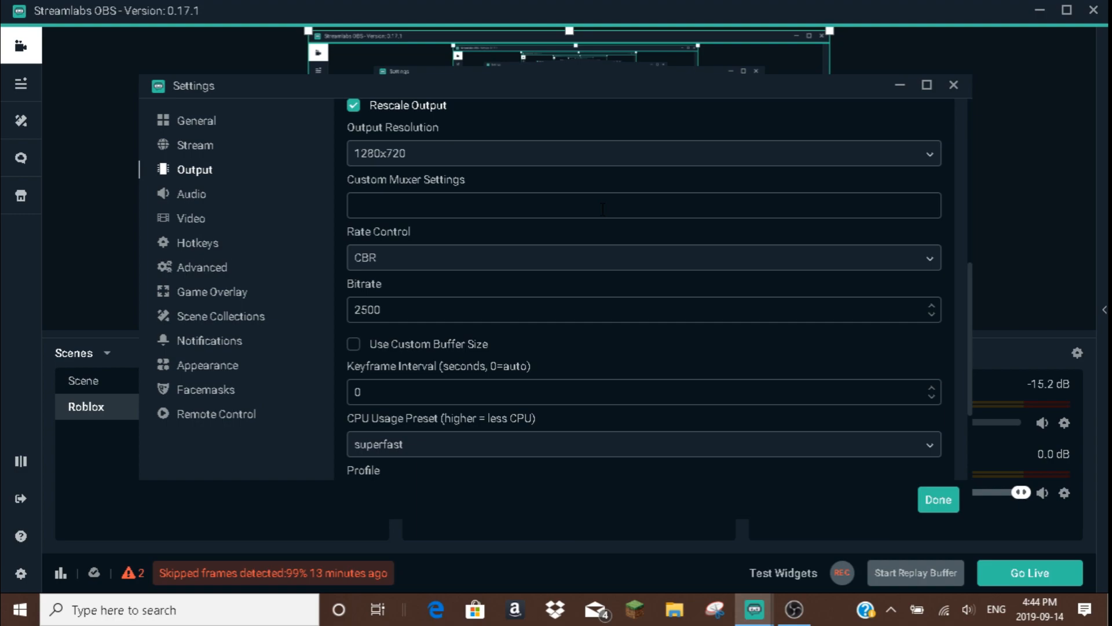
left_click(539, 274)
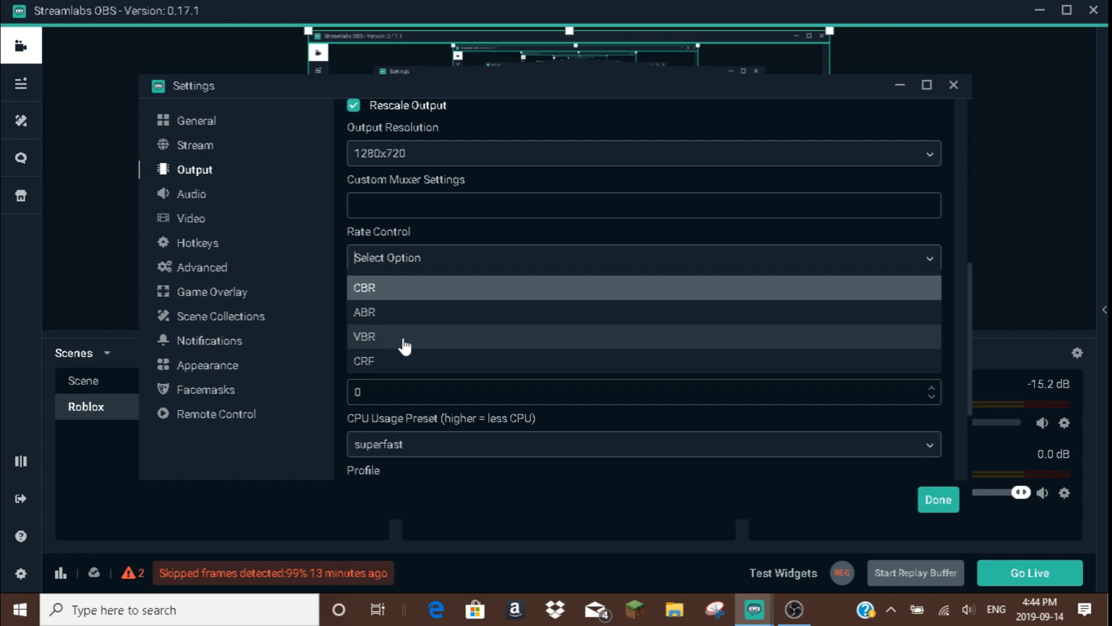
left_click(404, 290)
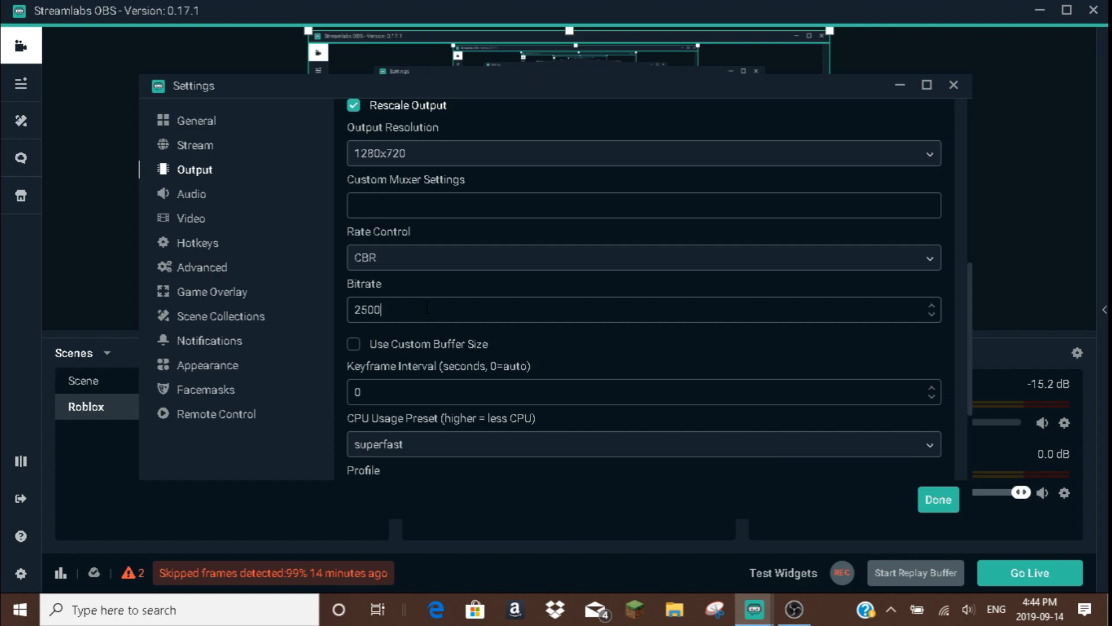
Set the recording bitrate to 2100.
key("BackSpace")
key("BackSpace")
key("BackSpace")
key("BackSpace")
type("21")
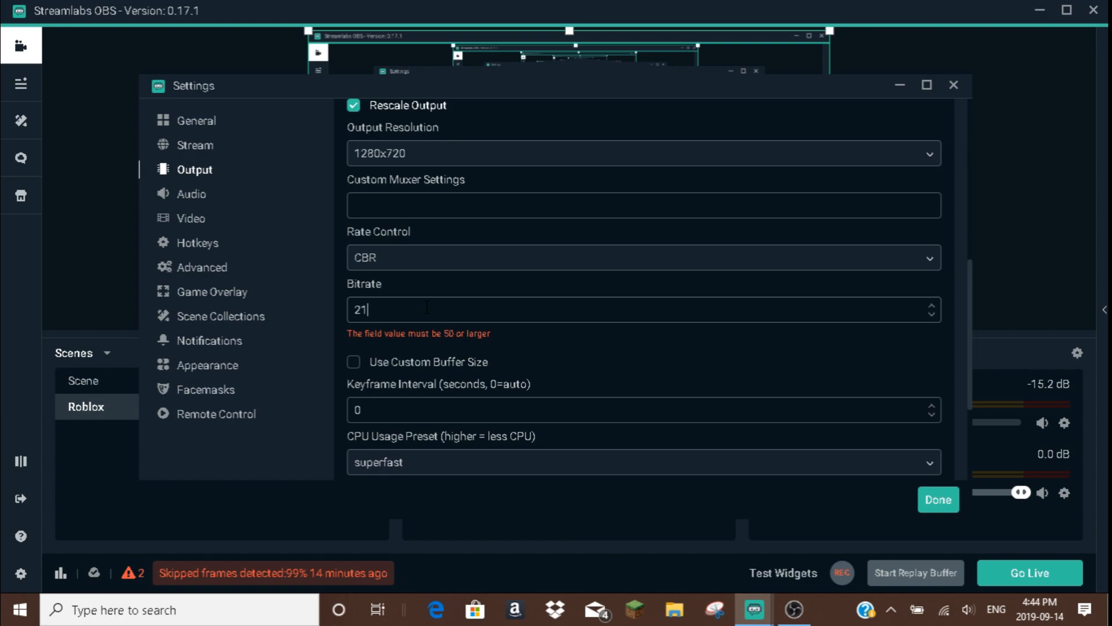
type("00")
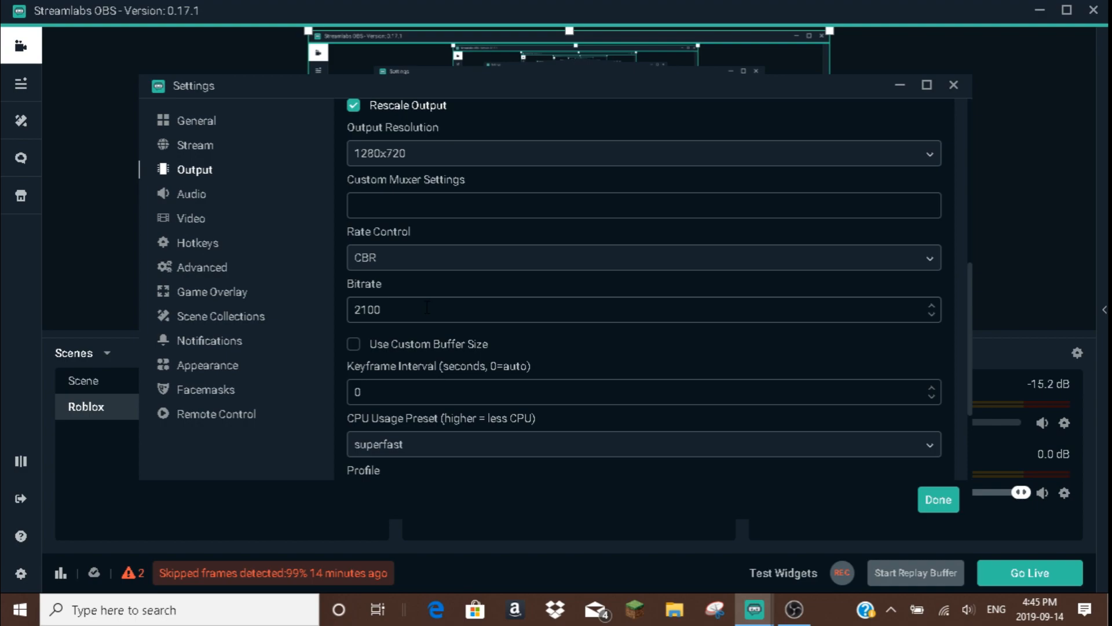
Set the recording bitrate to 2500.
key("BackSpace")
key("BackSpace")
key("BackSpace")
type("500")
Set the CPU usage preset for recording to superfast.
scroll(490, 352, "down", 3)
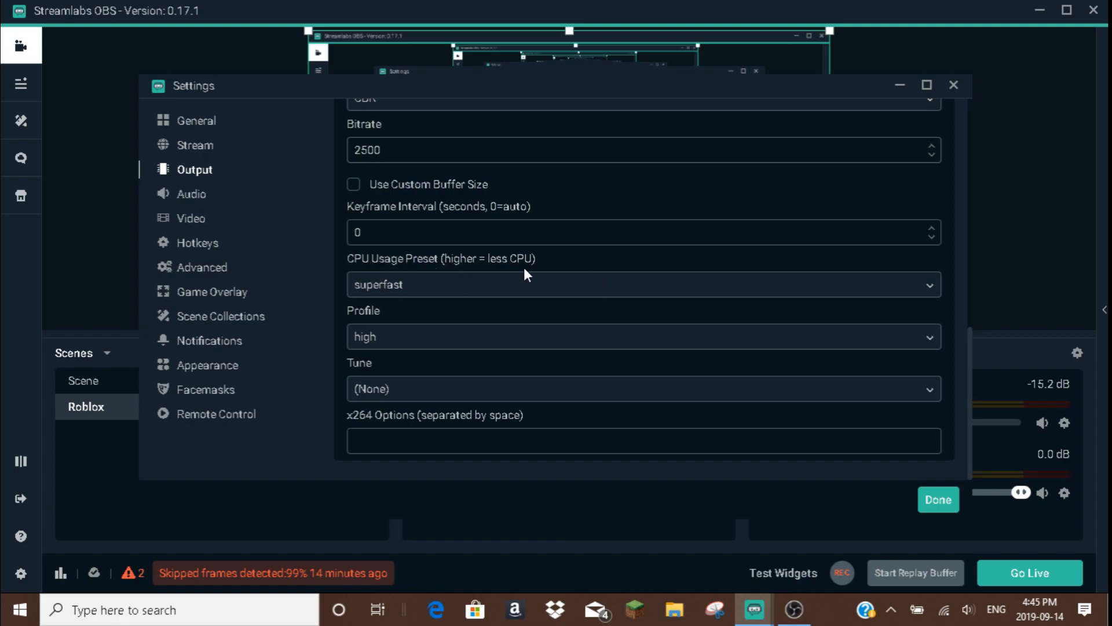
left_click(543, 290)
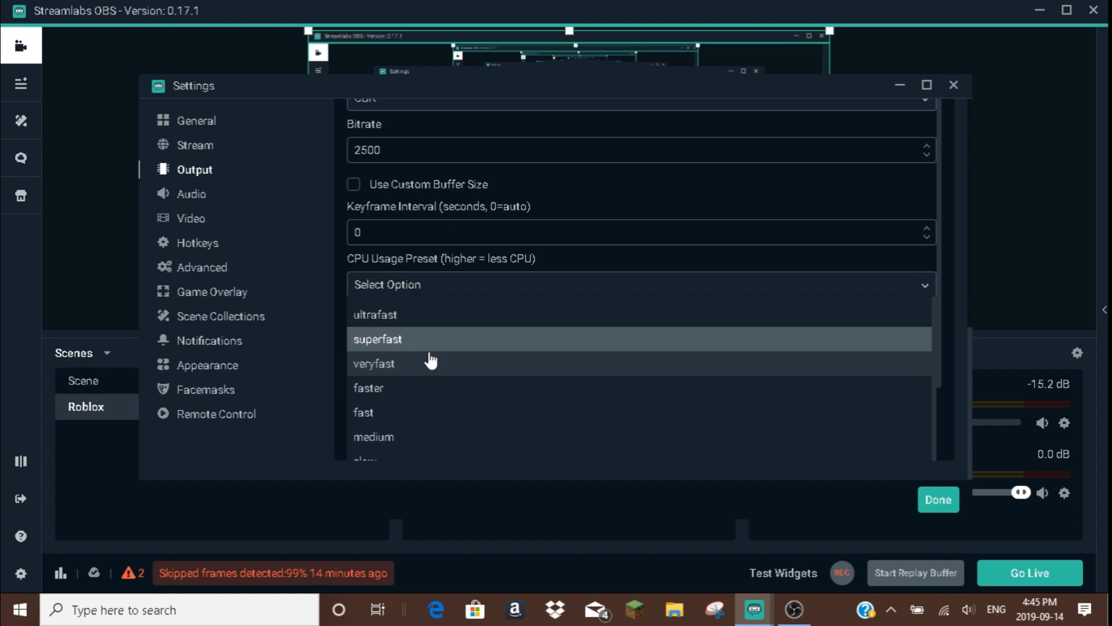
scroll(434, 353, "down", 3)
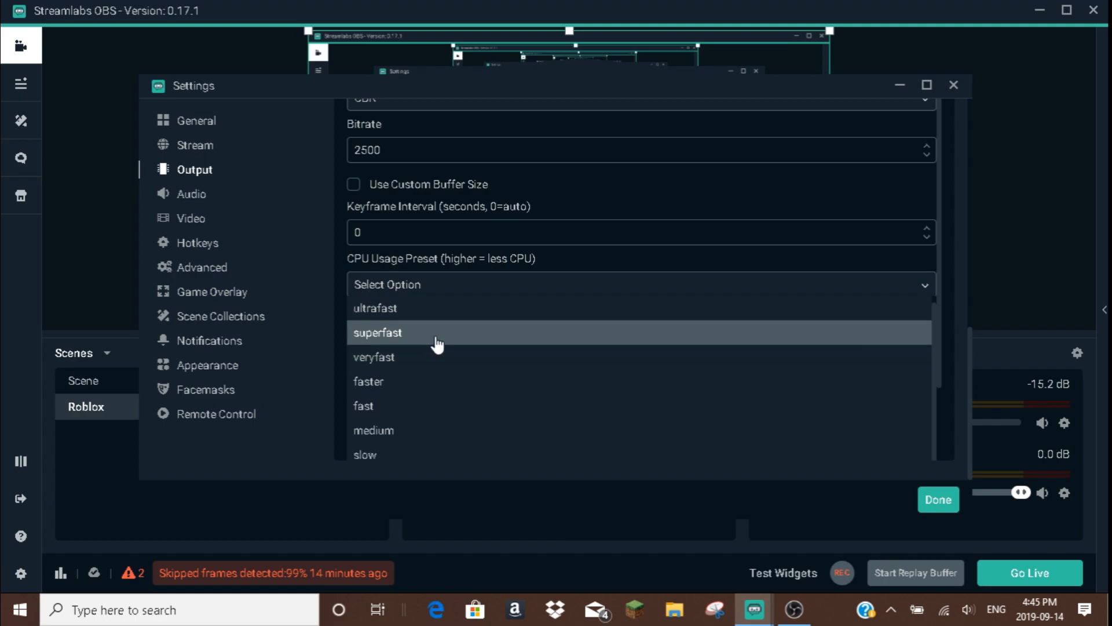
scroll(486, 351, "up", 1)
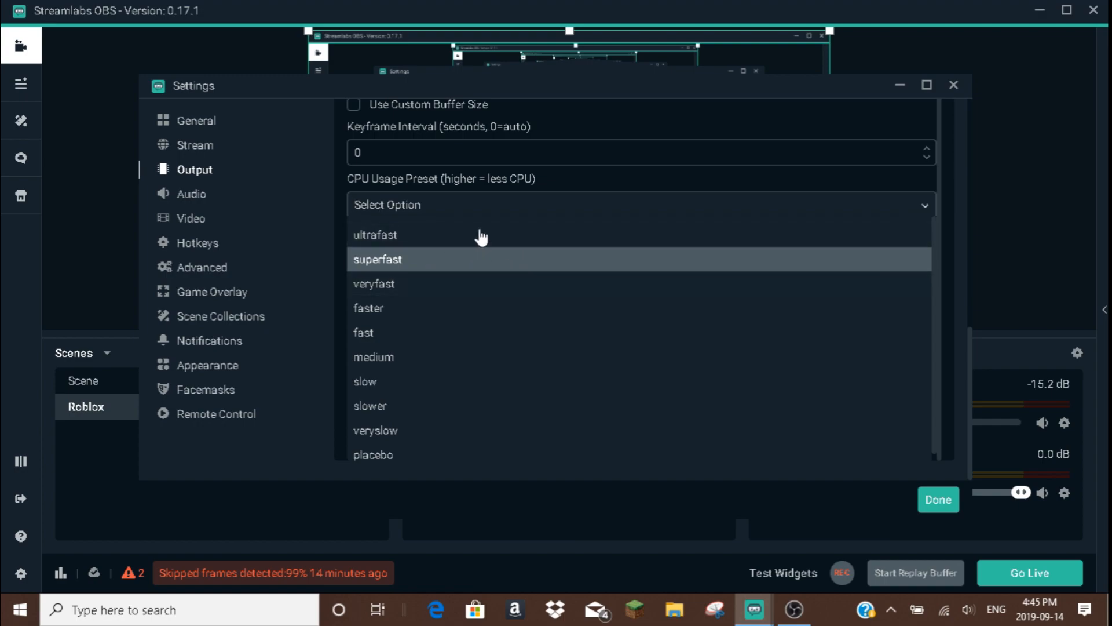
left_click(453, 268)
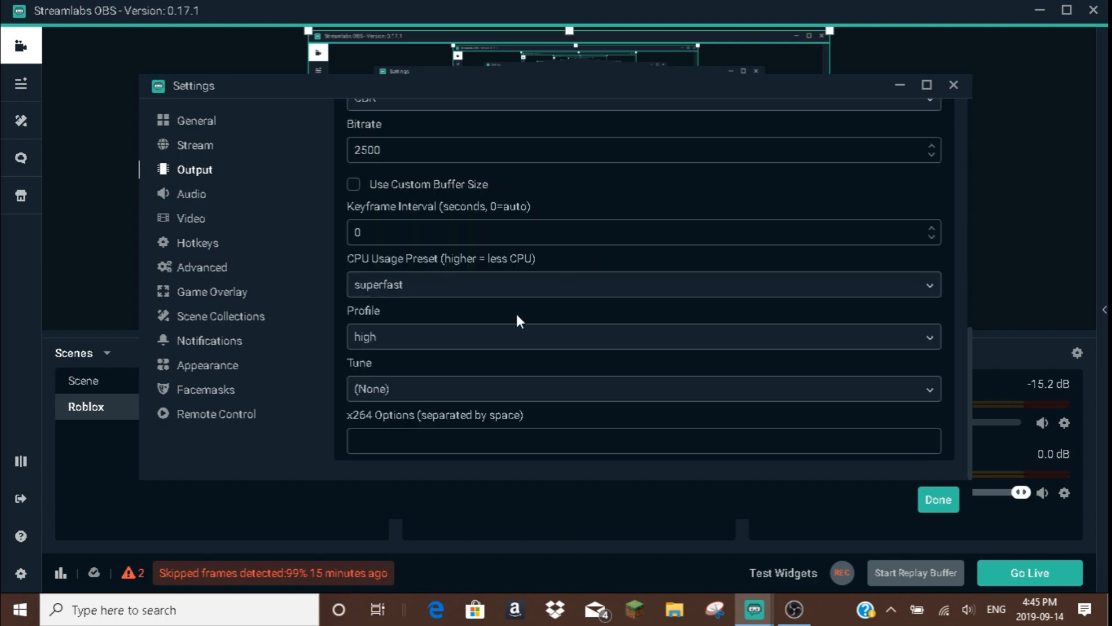
Set the recording encoder's profile to high.
left_click(446, 347)
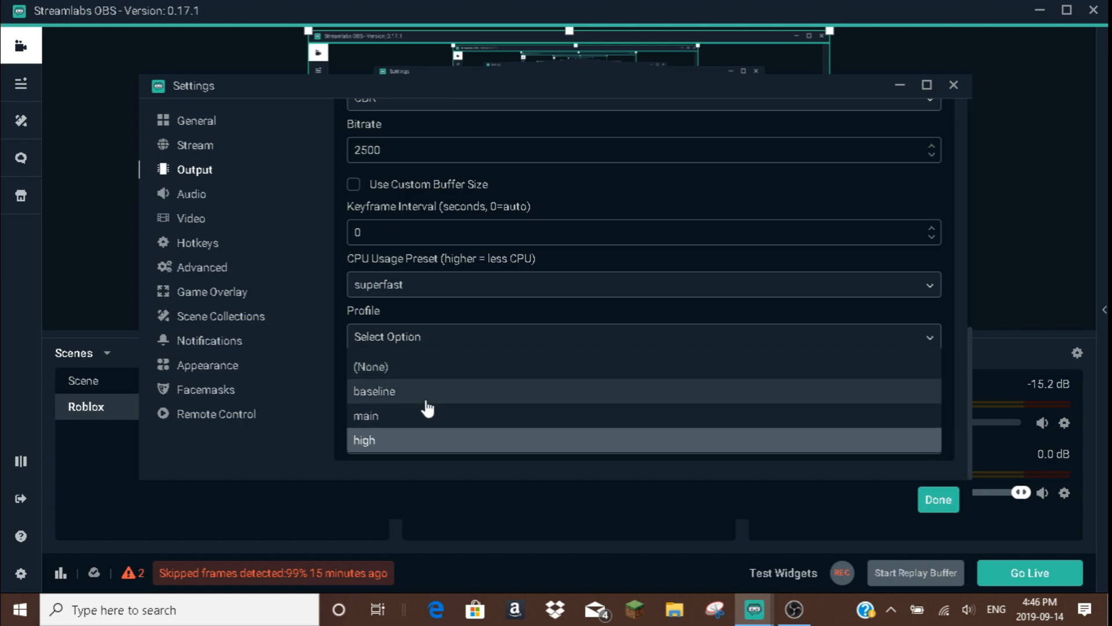
left_click(429, 442)
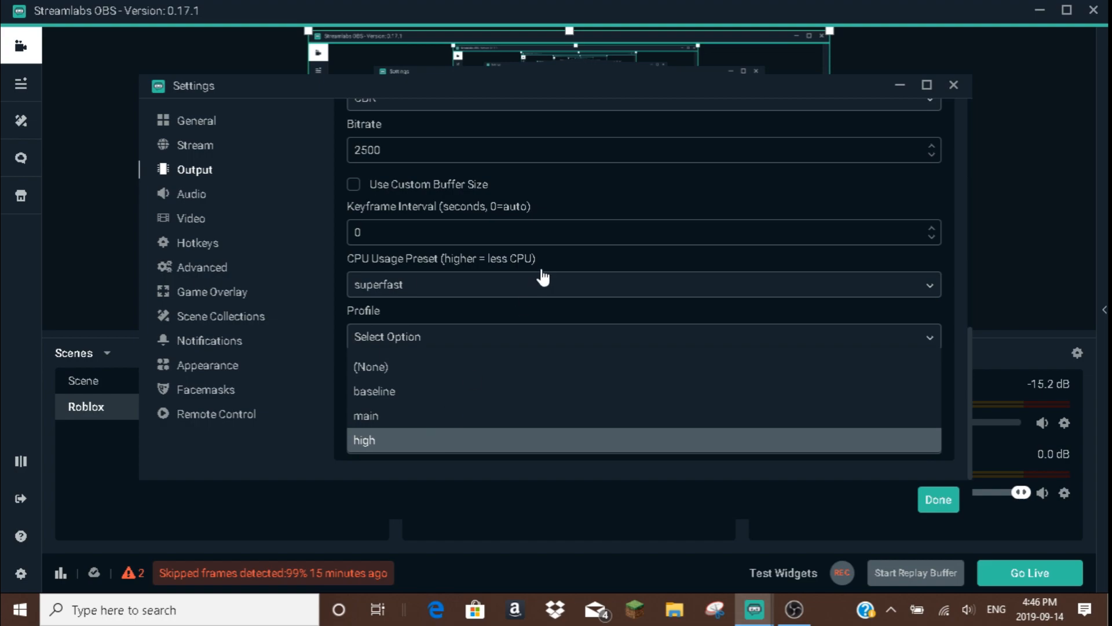